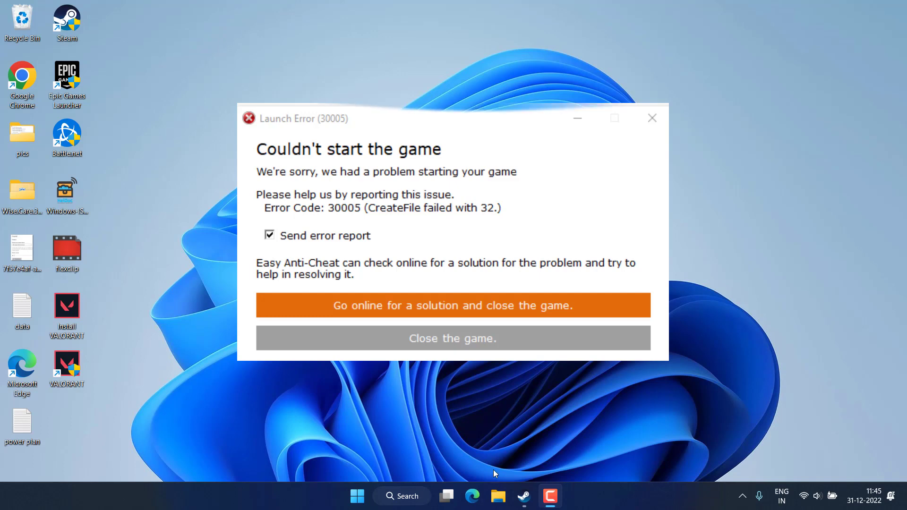
Open File Explorer on This PC with Win+E to show drives C:, D: and E:.
key(super+e)
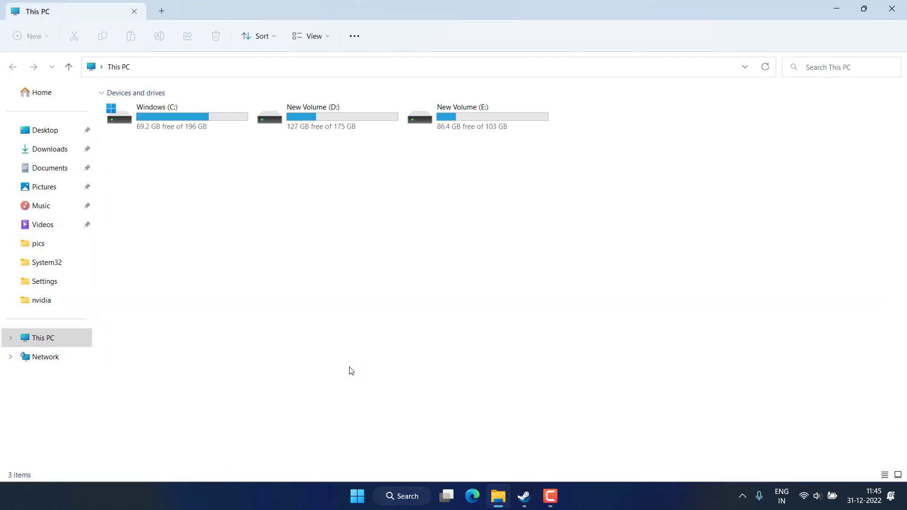
Navigate to C:\Program Files (x86)\EasyAntiCheat.
double_click(173, 123)
click(159, 246)
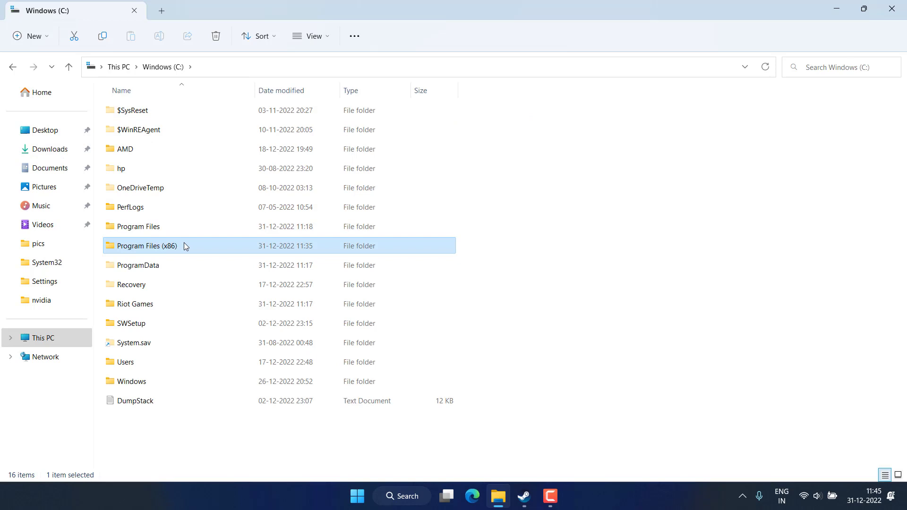
double_click(170, 248)
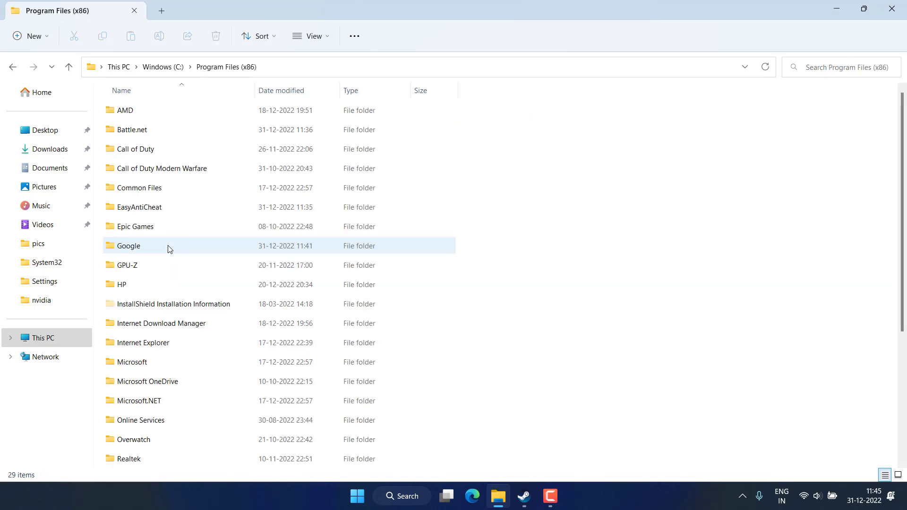
click(141, 210)
double_click(136, 209)
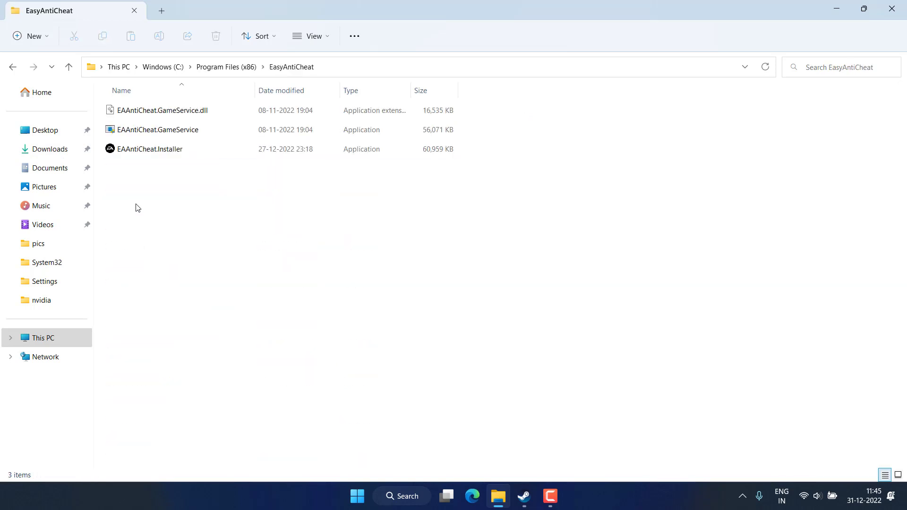
Delete EAAntiCheat.GameService.dll from the EasyAntiCheat folder.
click(177, 114)
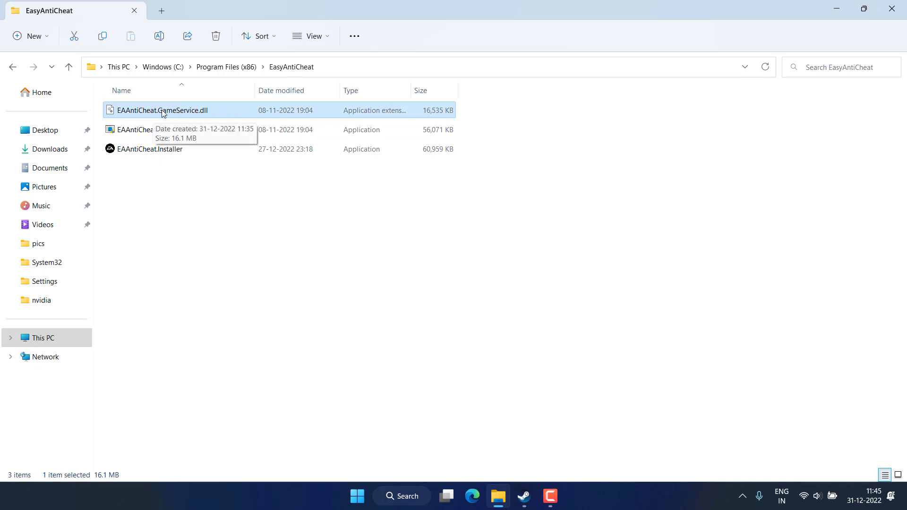
right_click(202, 115)
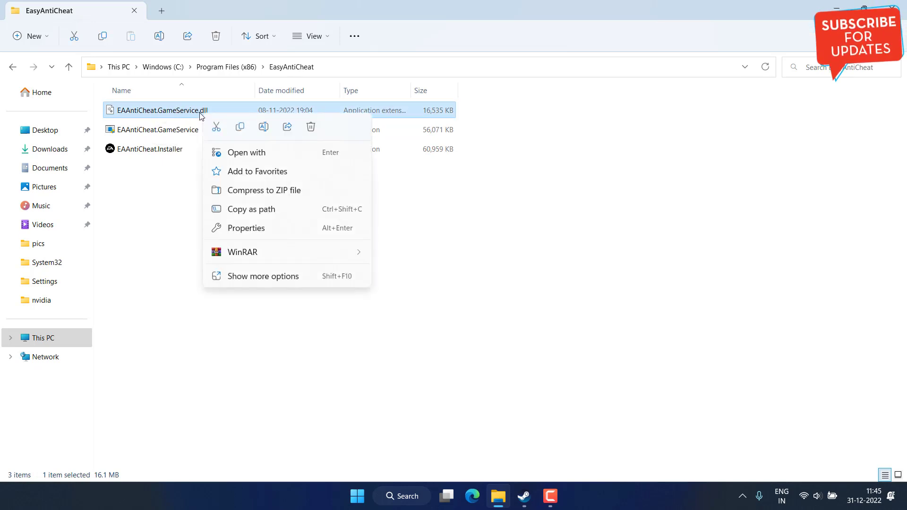
click(311, 126)
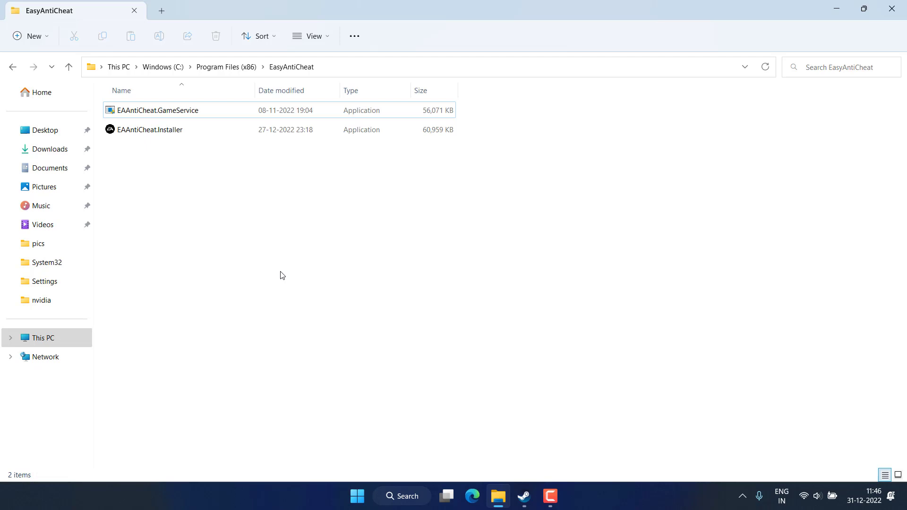
Launch EAAntiCheat.Installer and select FIFA 23 as the game.
click(177, 131)
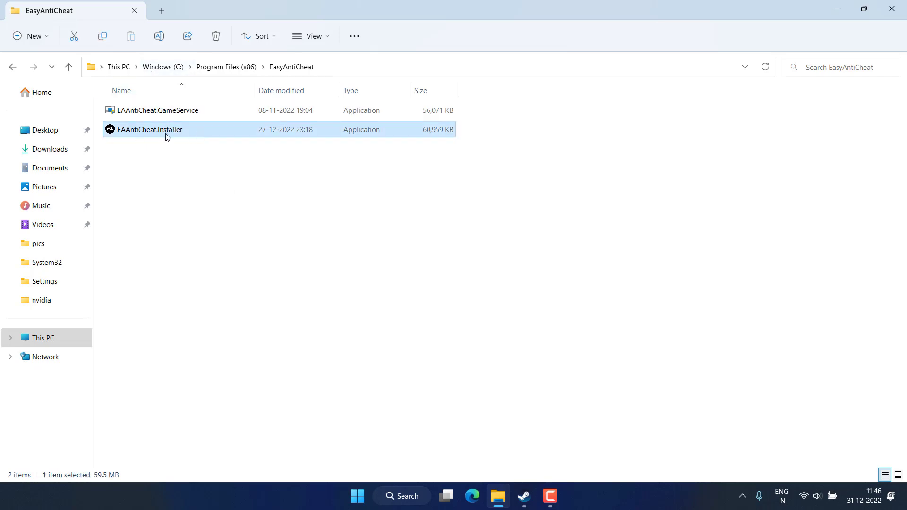
double_click(166, 137)
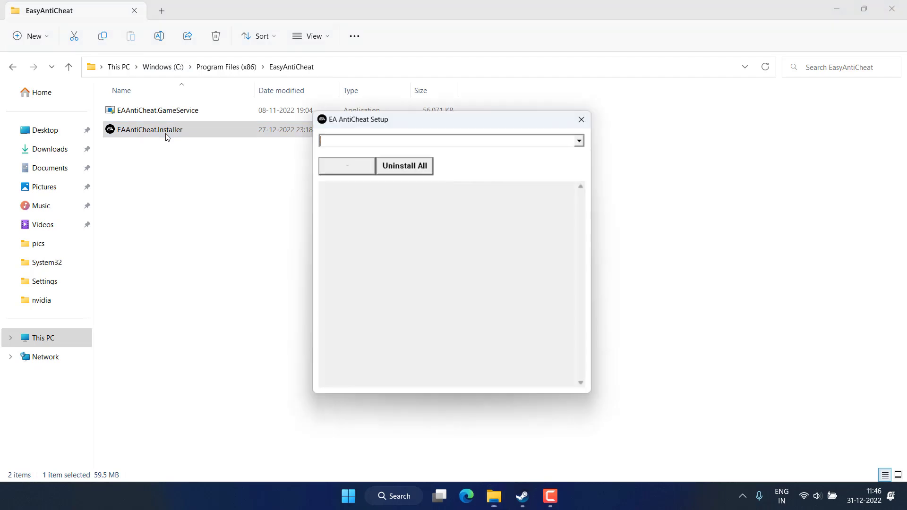
click(491, 141)
click(348, 153)
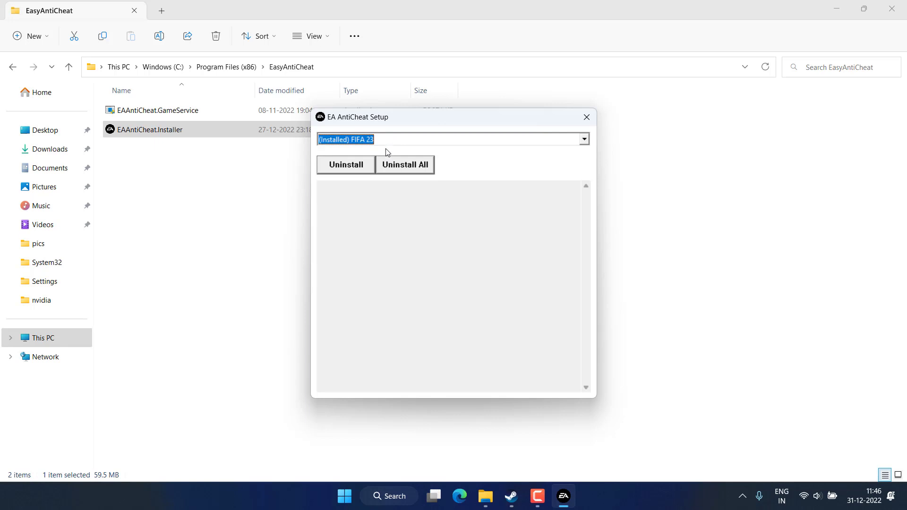
Uninstall, then reinstall Easy Anti-Cheat for FIFA 23, and close the setup window.
click(344, 170)
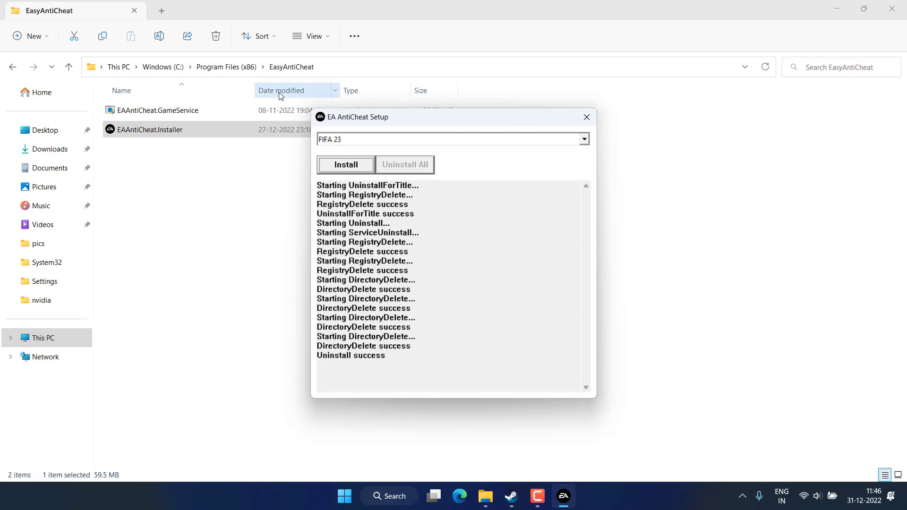
click(339, 167)
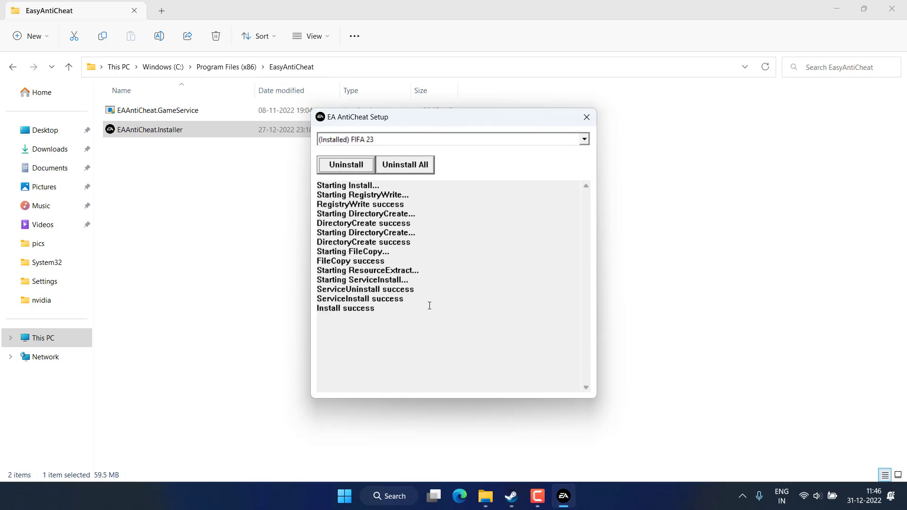
click(586, 116)
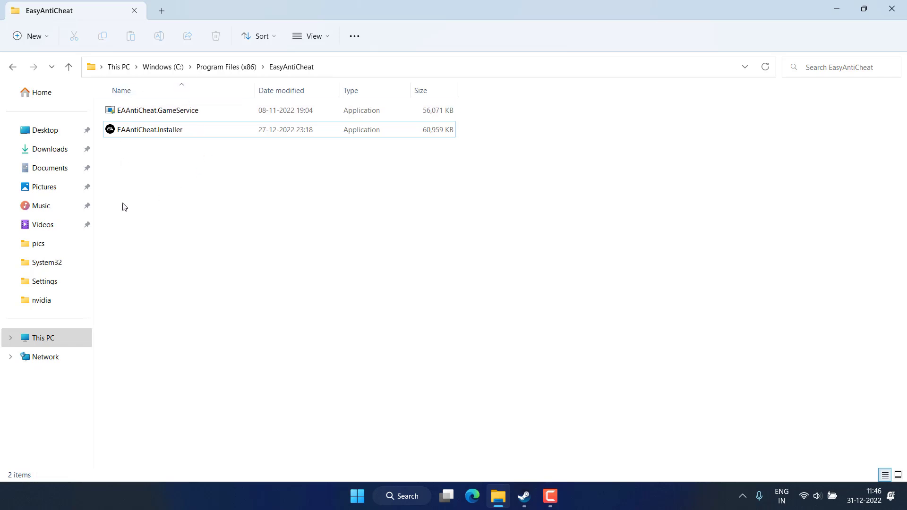
Select EAAntiCheat.Installer, then close the EasyAntiCheat folder window.
click(162, 133)
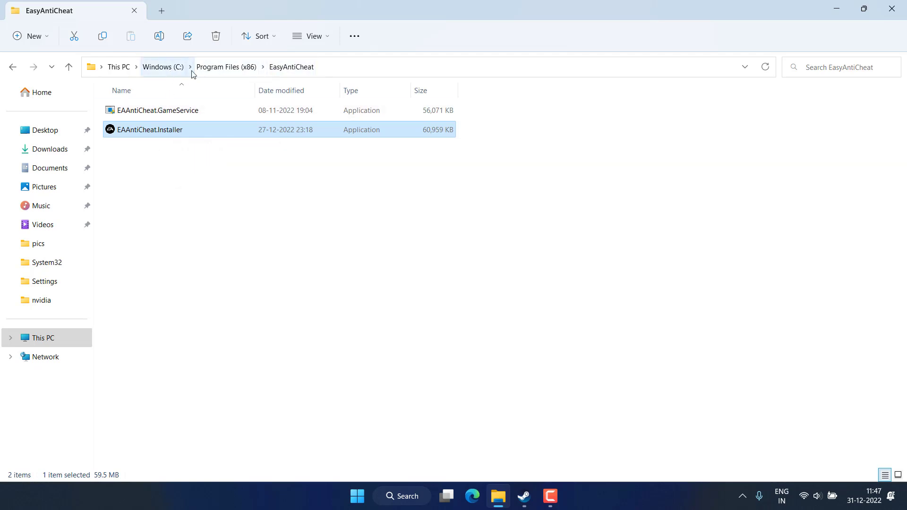
click(903, 5)
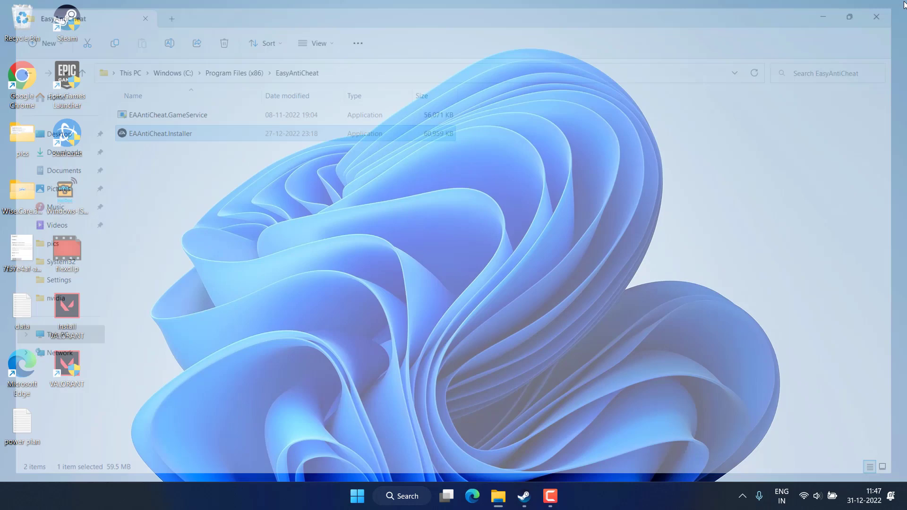
From the Steam library, open the Resident Evil Village demo's install folder via Browse local files.
click(523, 496)
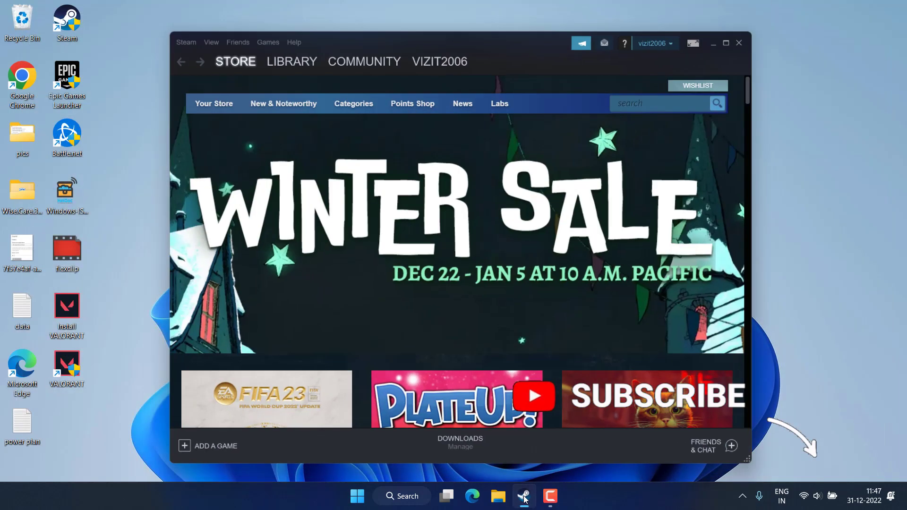
click(296, 49)
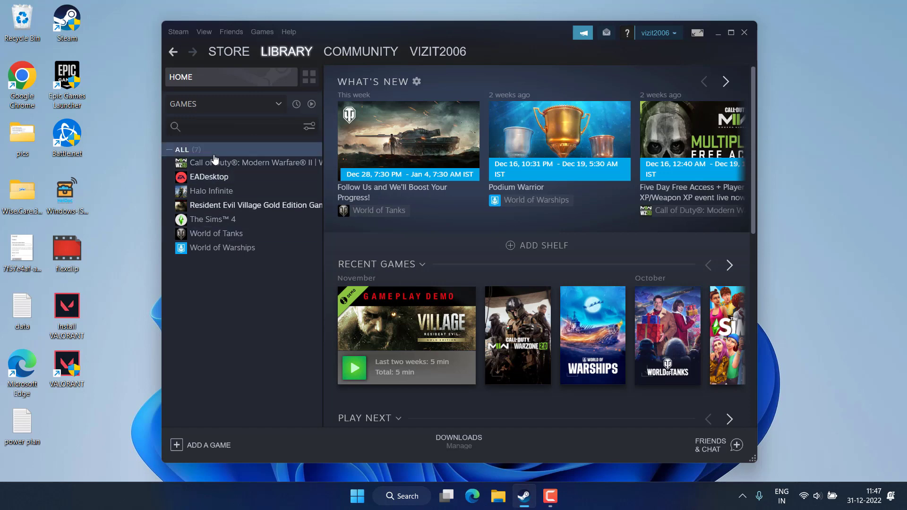
click(231, 205)
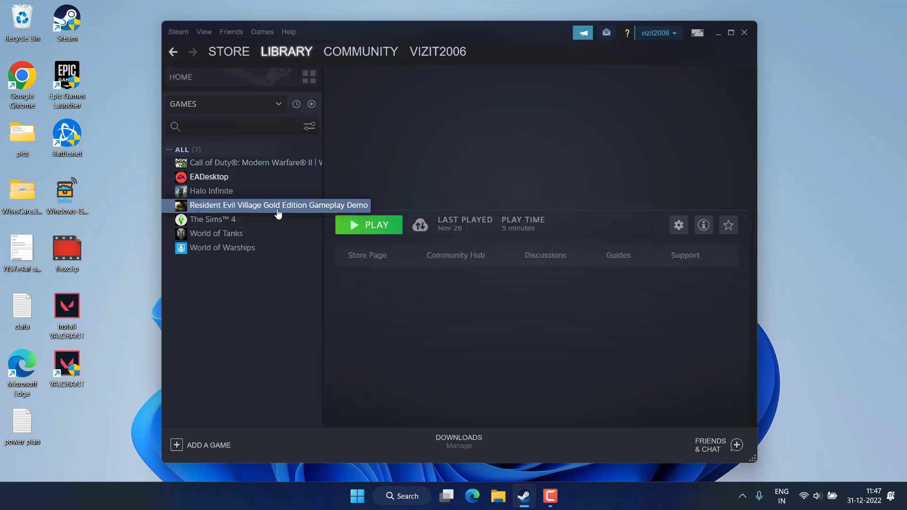
right_click(237, 209)
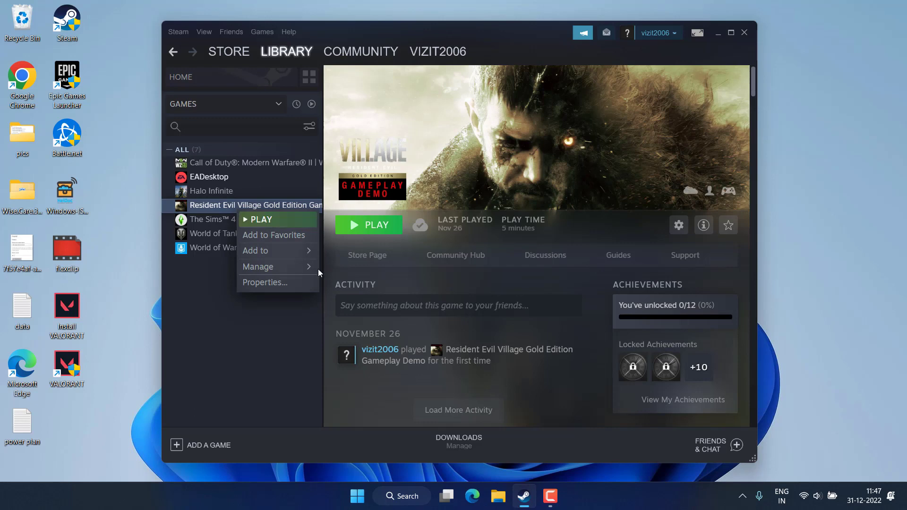
mouse_move(259, 266)
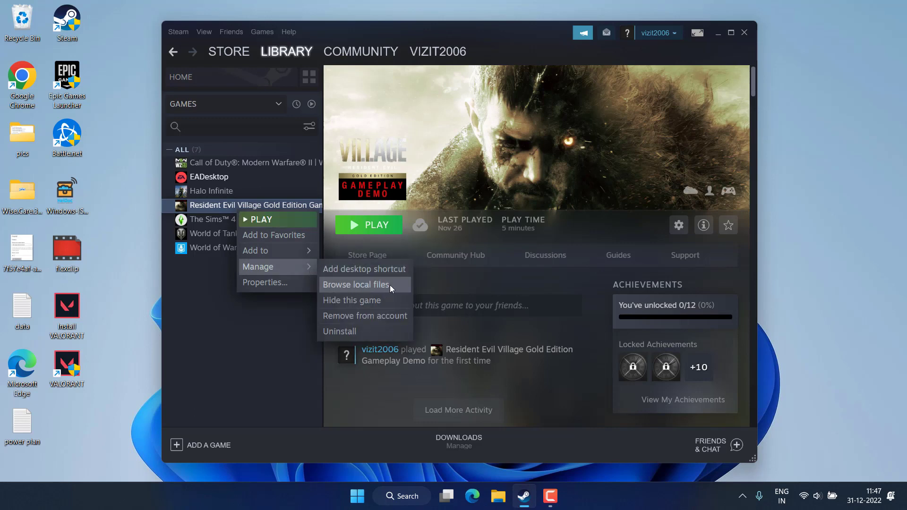
click(357, 283)
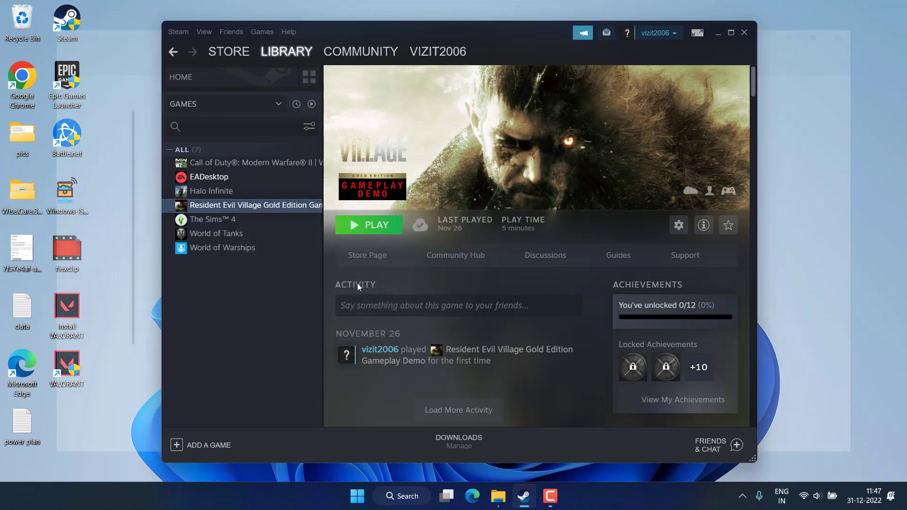
Search the Resident Evil Village demo folder for 'anticheat', then close the window.
click(737, 4)
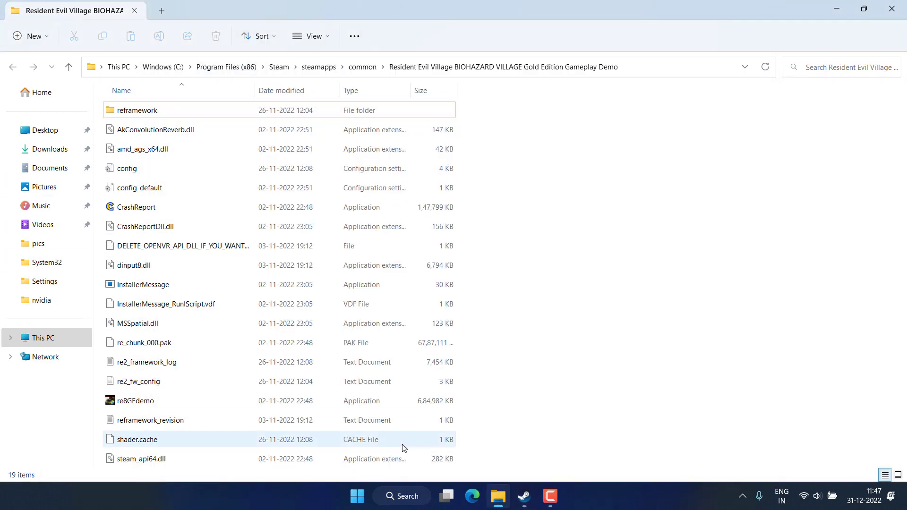
click(830, 66)
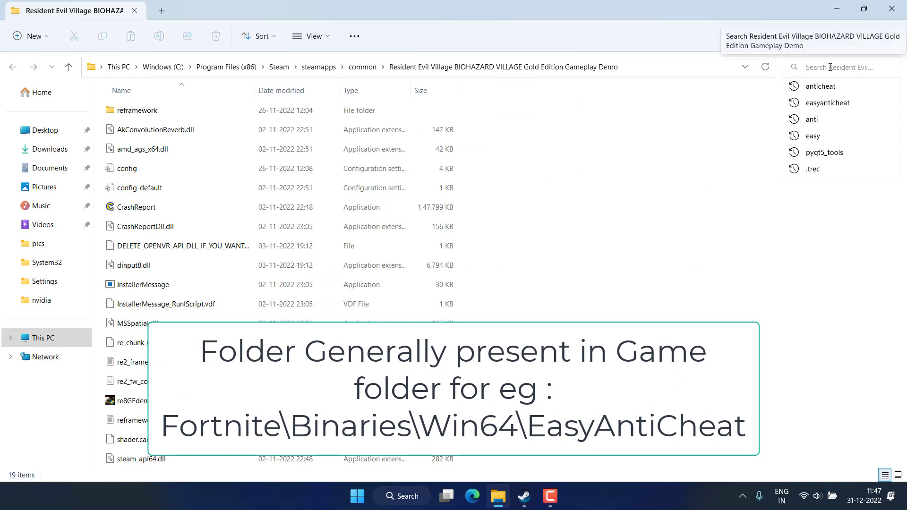
text(anticheat)
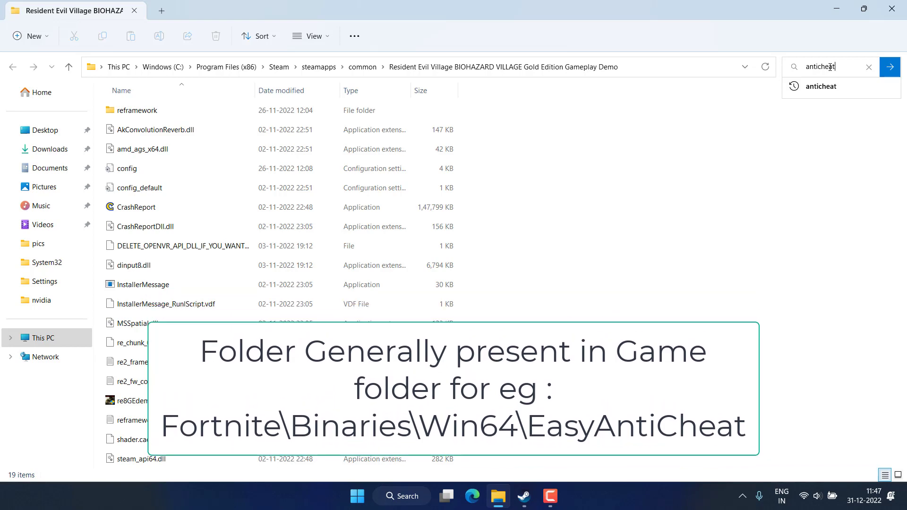
click(892, 8)
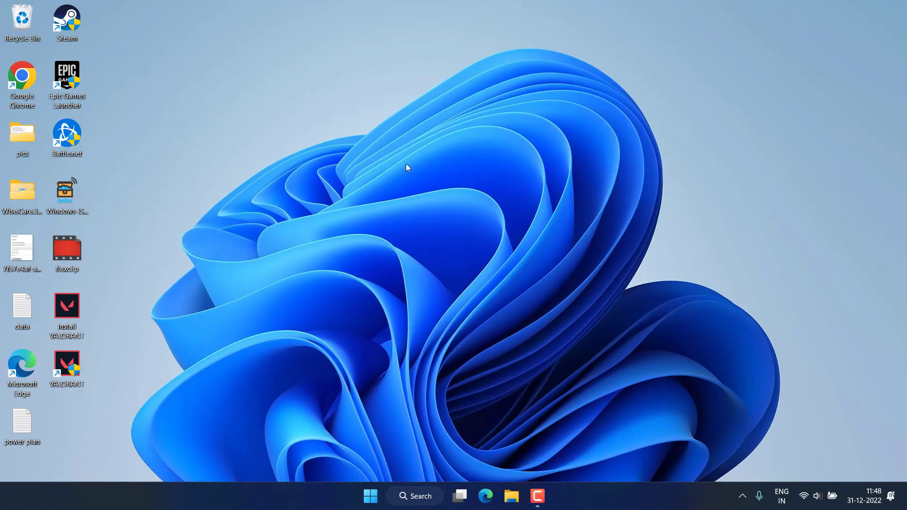
Launch services.msc from the Run dialog in the Start quick-link menu.
right_click(375, 502)
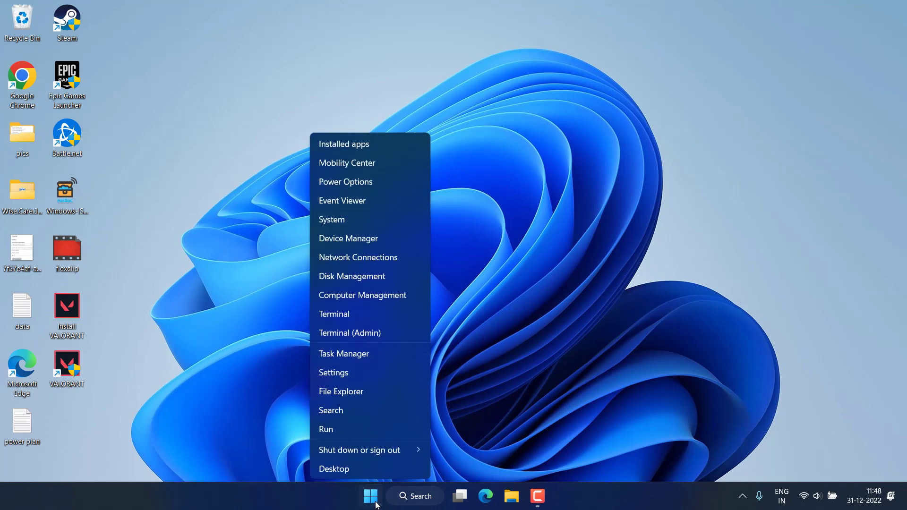
click(341, 431)
text(ser)
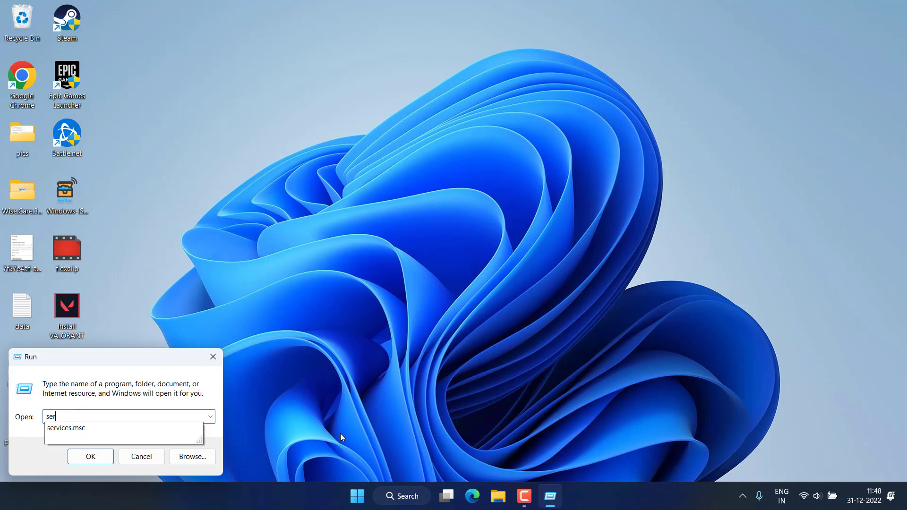
text(vices.msc)
key(Return)
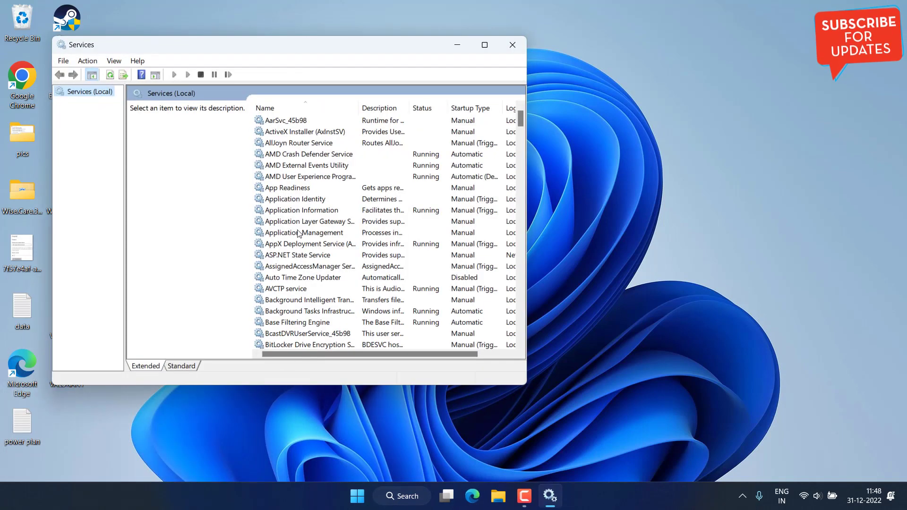
Jump to EAAntiCheatService in the services list and open its Properties.
click(310, 235)
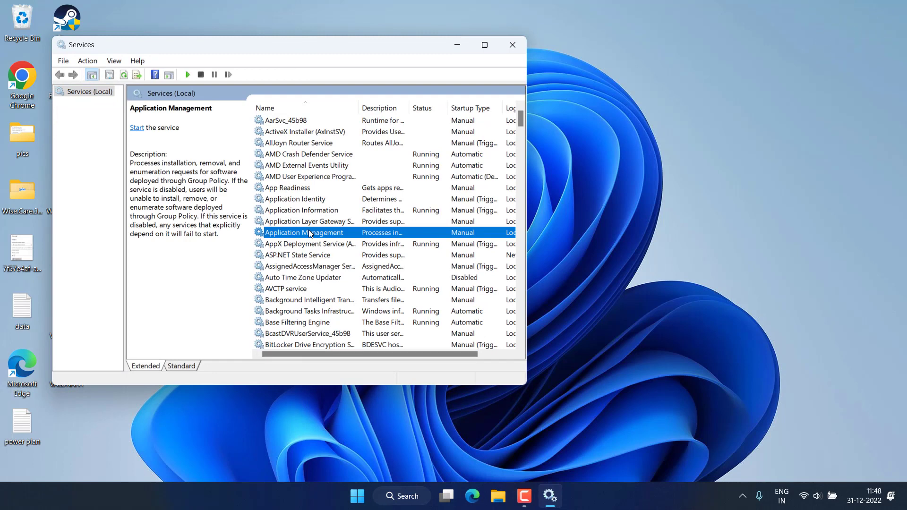
key(e)
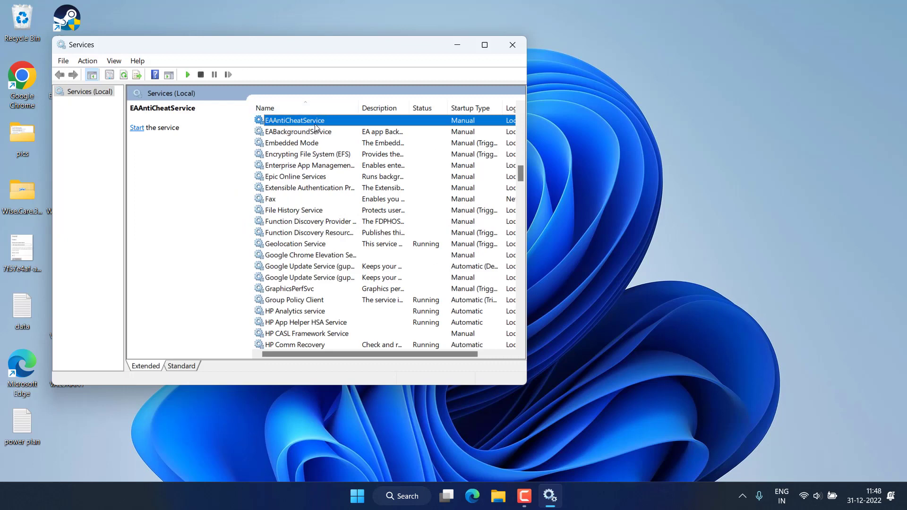
right_click(298, 122)
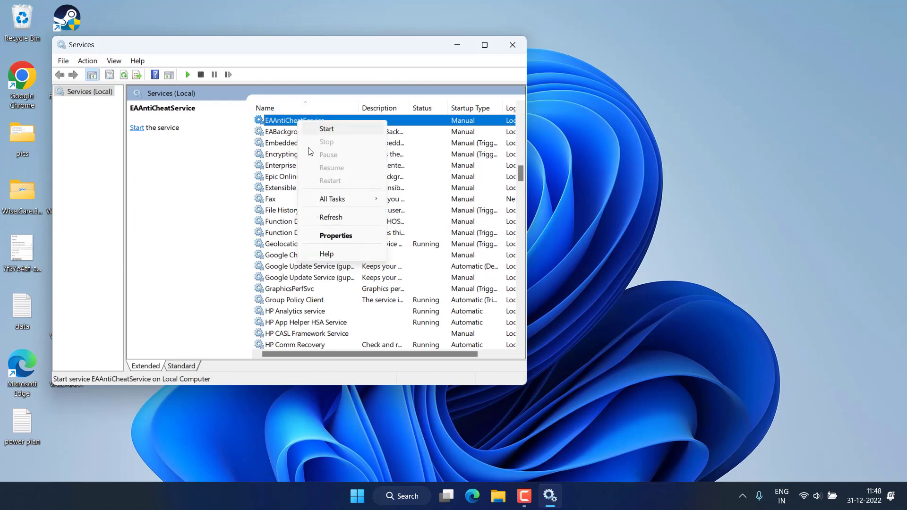
click(344, 241)
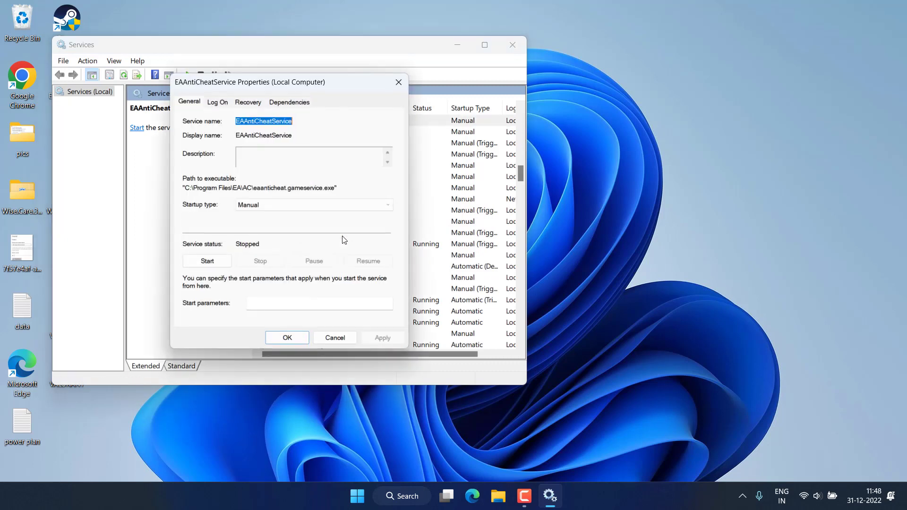
Set EAAntiCheatService's startup type to Automatic and close the properties dialog.
click(249, 206)
click(239, 222)
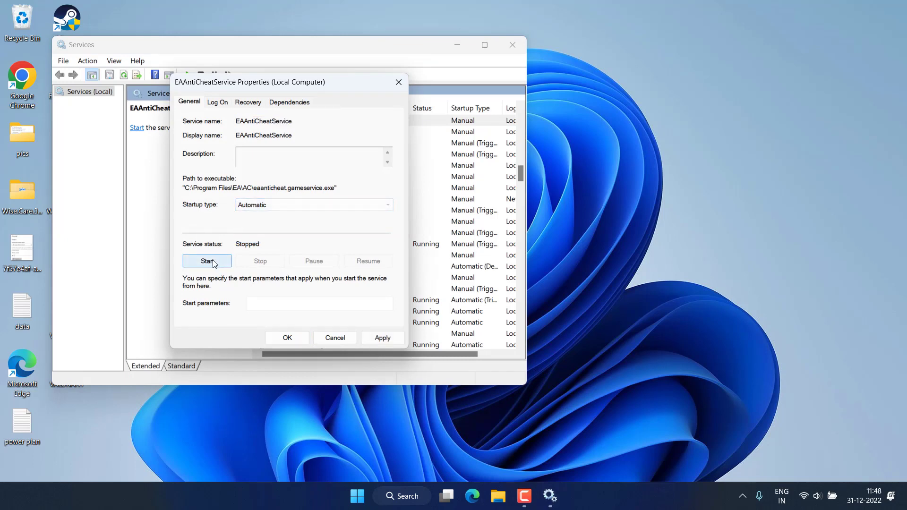
click(335, 337)
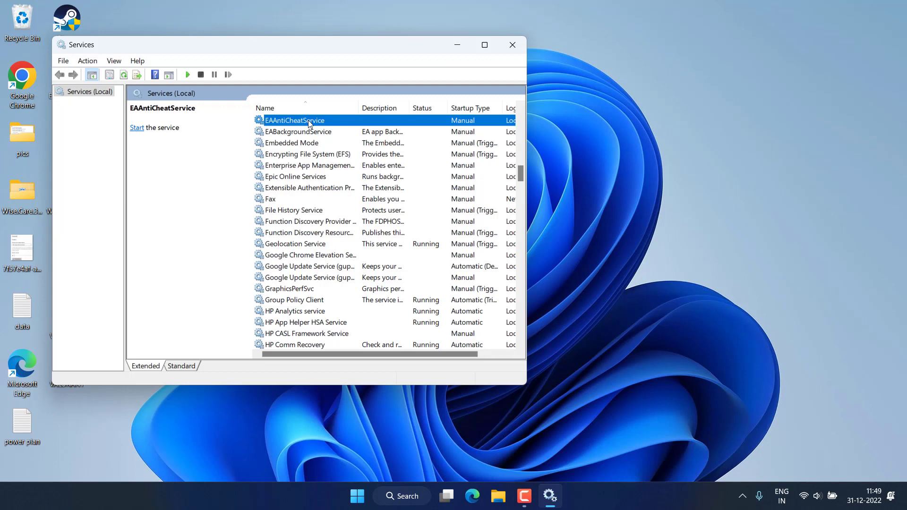
Return the services list to the top, highlighting AarSvc_45b98.
key(Home)
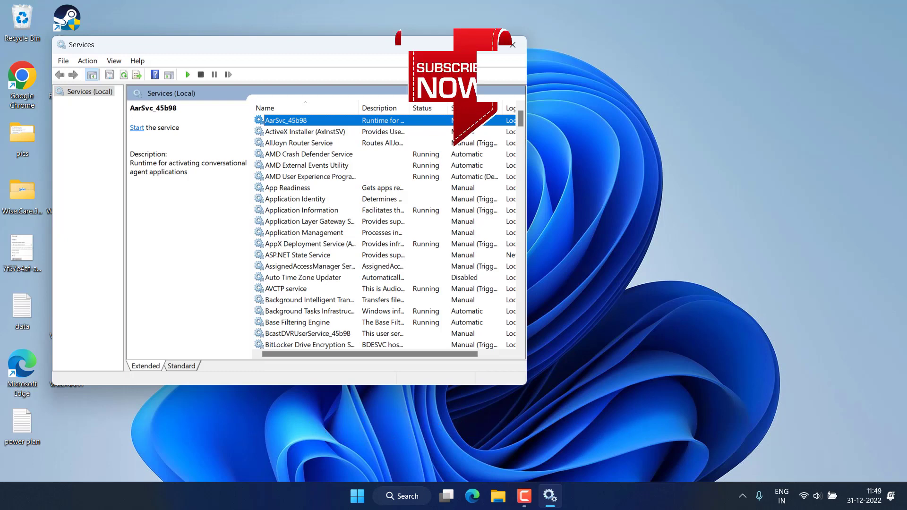
click(512, 44)
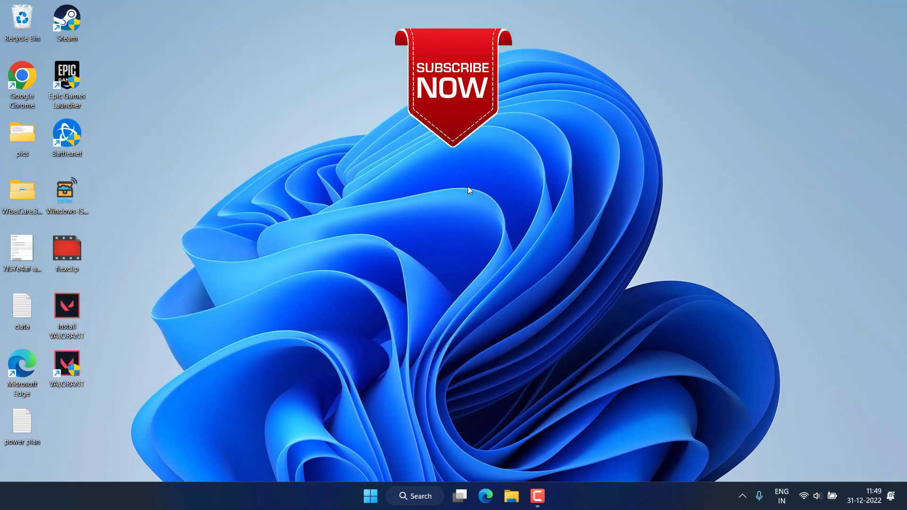